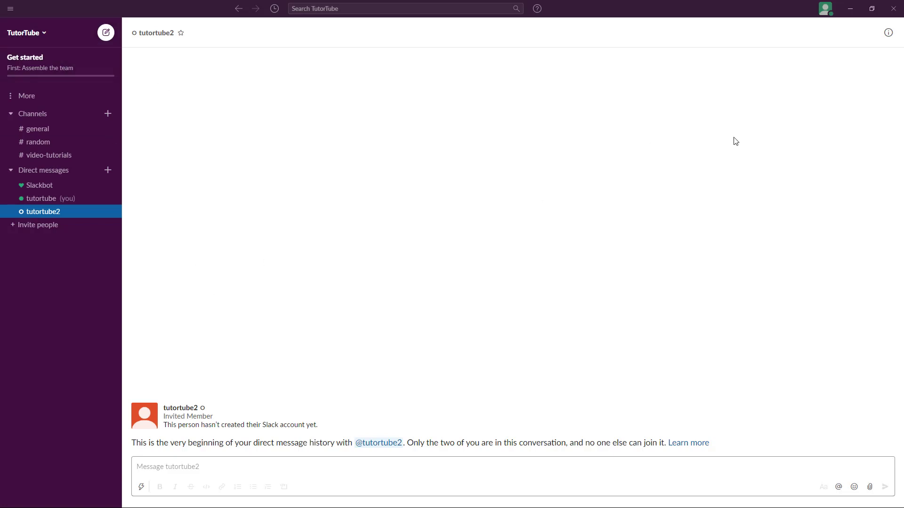
Edit the profile, setting the full name to "TutorTube Channel" and the display name to "TutorTube"
left_click(824, 14)
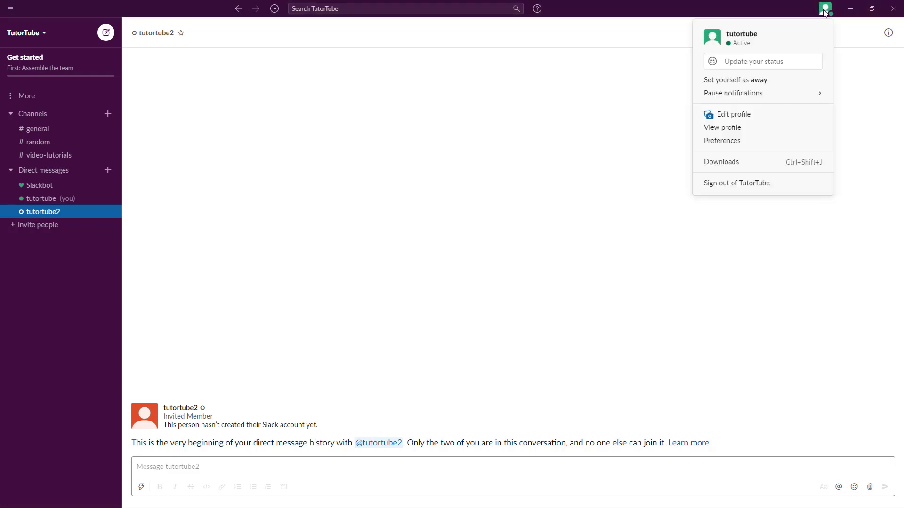
left_click(740, 115)
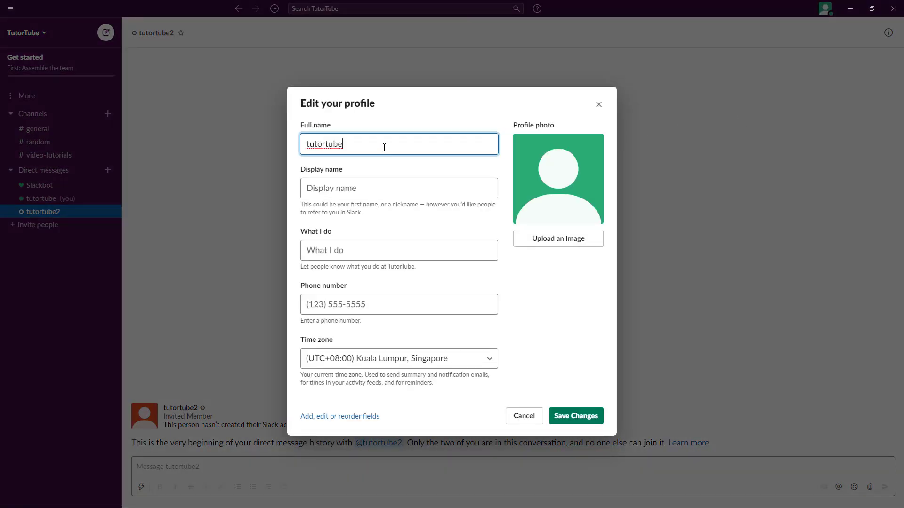
double_click(312, 146)
type("Tutor Tube")
key("BackSpace")
left_click(361, 182)
type("Tutor")
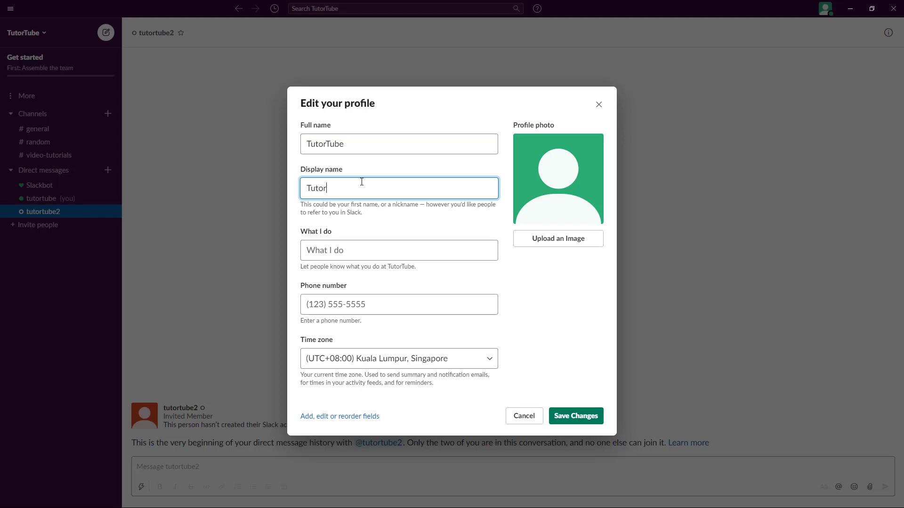
type("Tube")
left_click(372, 149)
type("Channel")
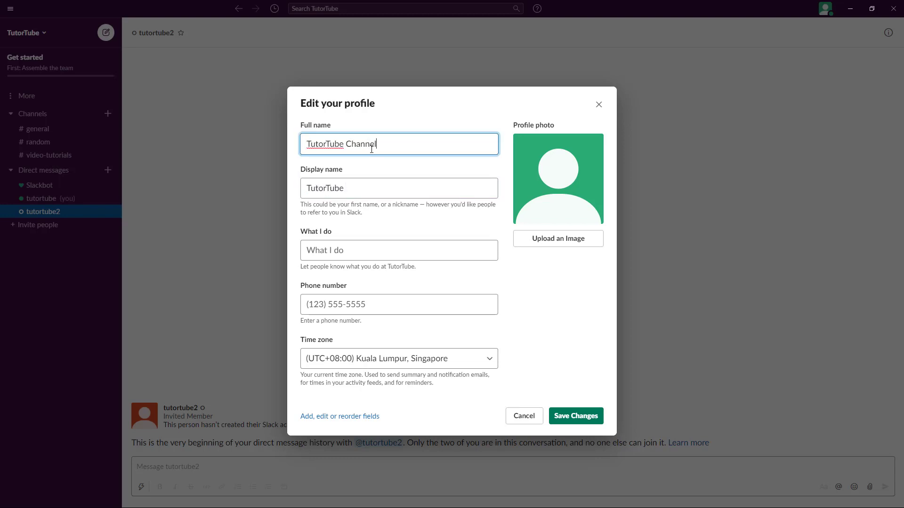
left_click(360, 191)
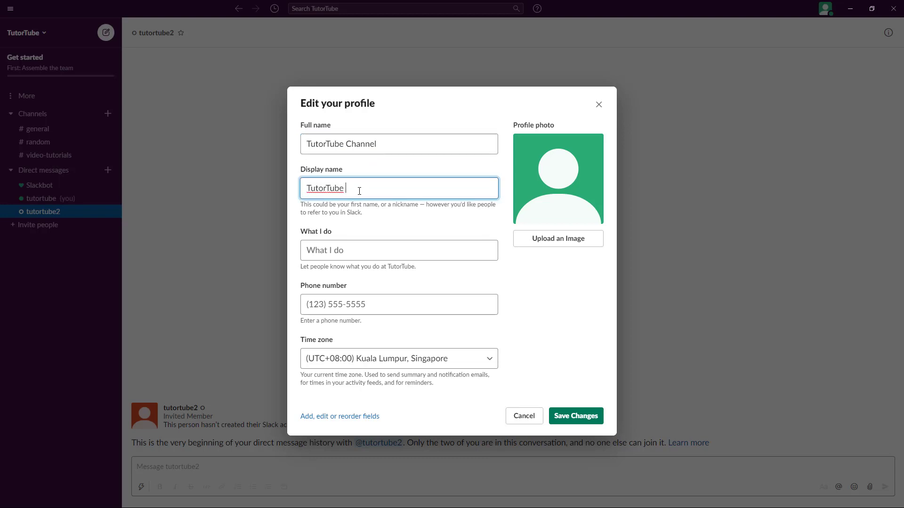
Describe what you do in the profile as "I make video tutorials related to multimedia, design and general computing."
left_click(356, 251)
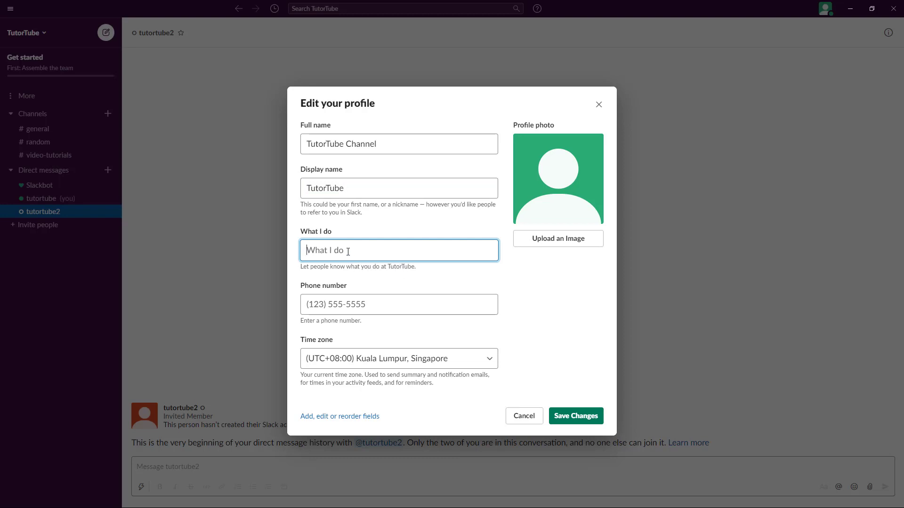
type("I ma")
type("ke video tutorti")
type("ori")
key("BackSpace")
key("BackSpace")
key("BackSpace")
type("rials related to")
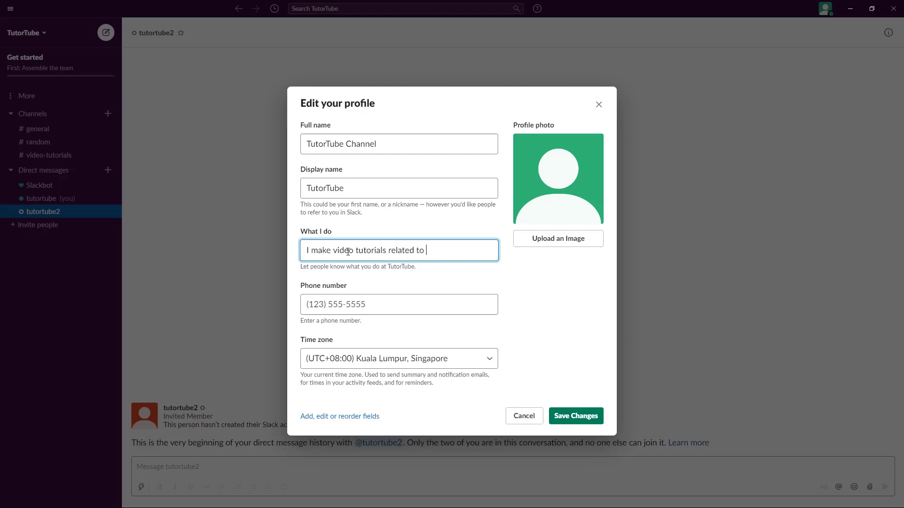
type(" multimedi")
type("a an")
type("design and ge")
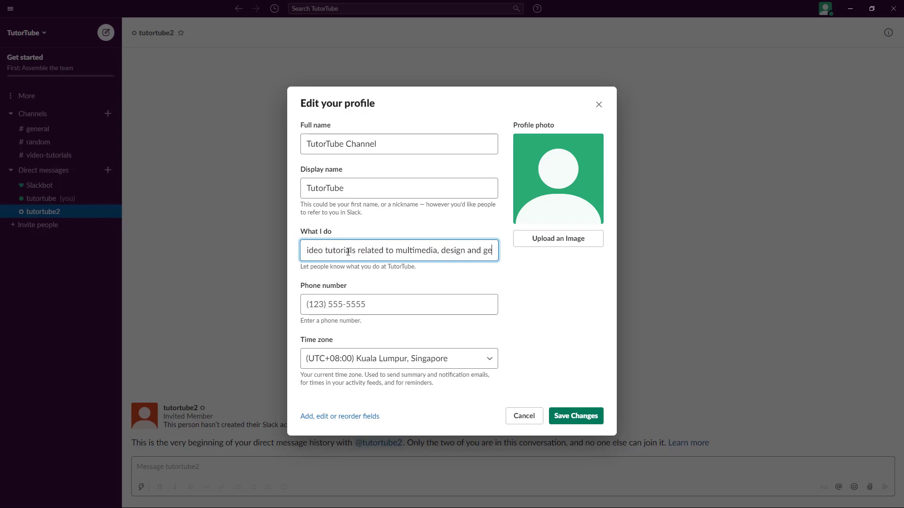
type("neral computing.")
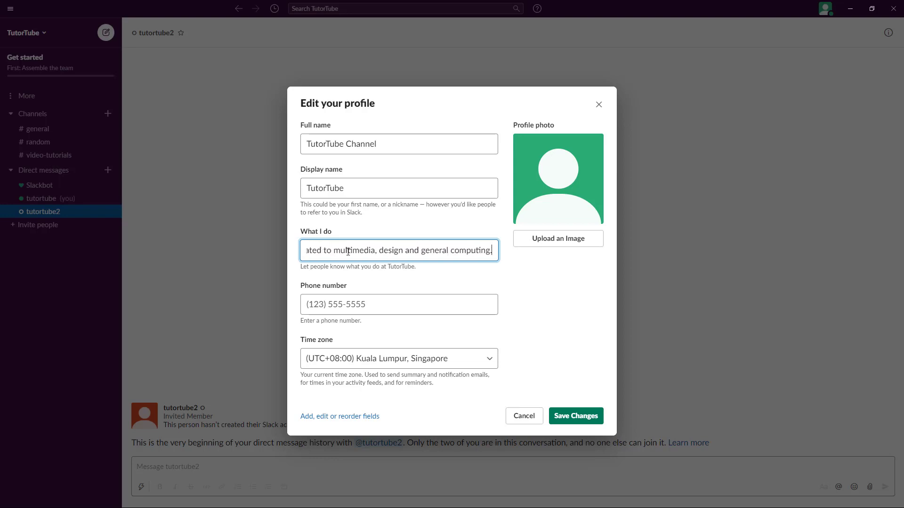
Set the profile's time zone to (UTC+06:30) Yangon (Rangoon)
left_click(318, 306)
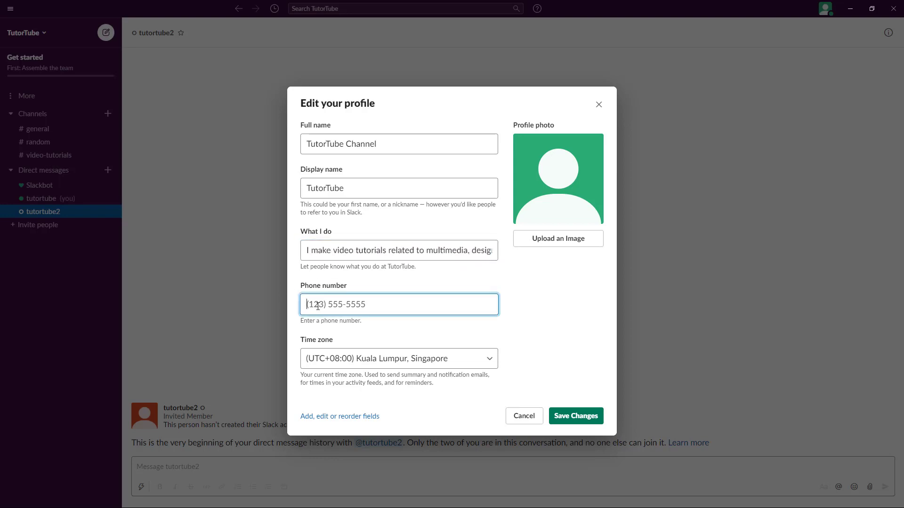
left_click(372, 361)
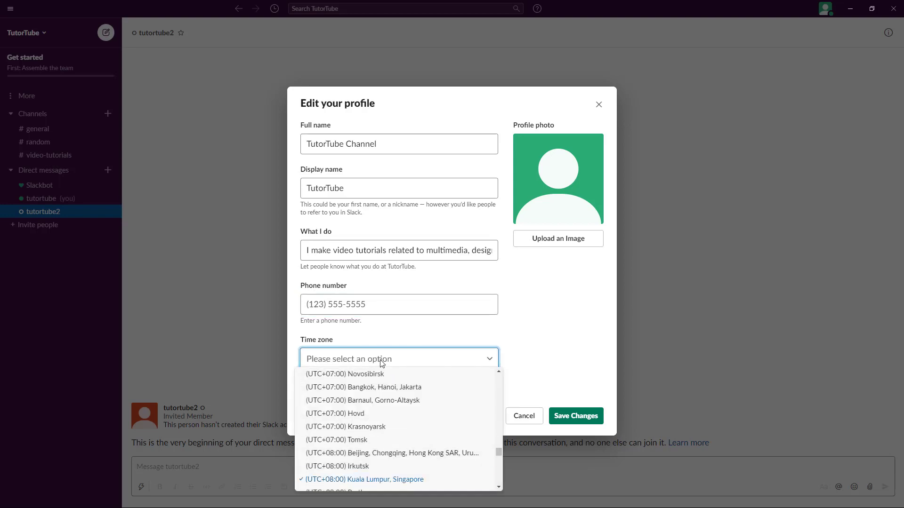
type("yangon")
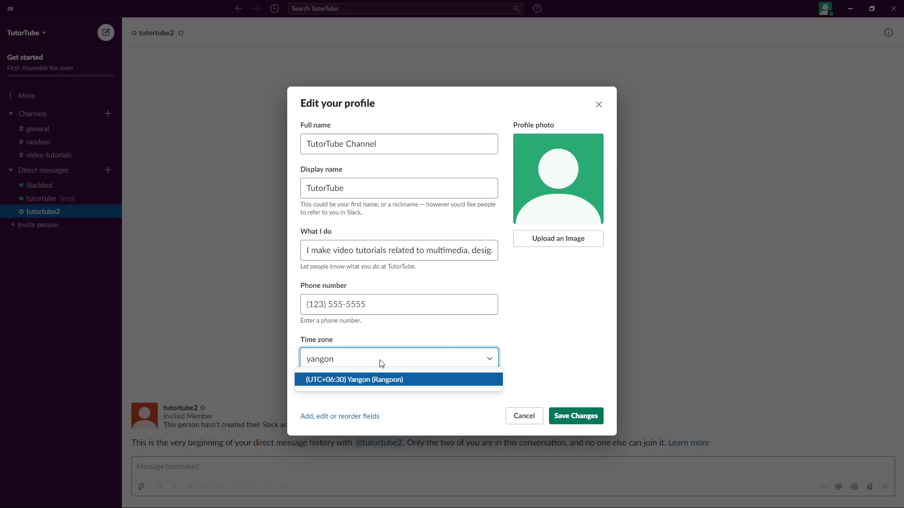
left_click(378, 382)
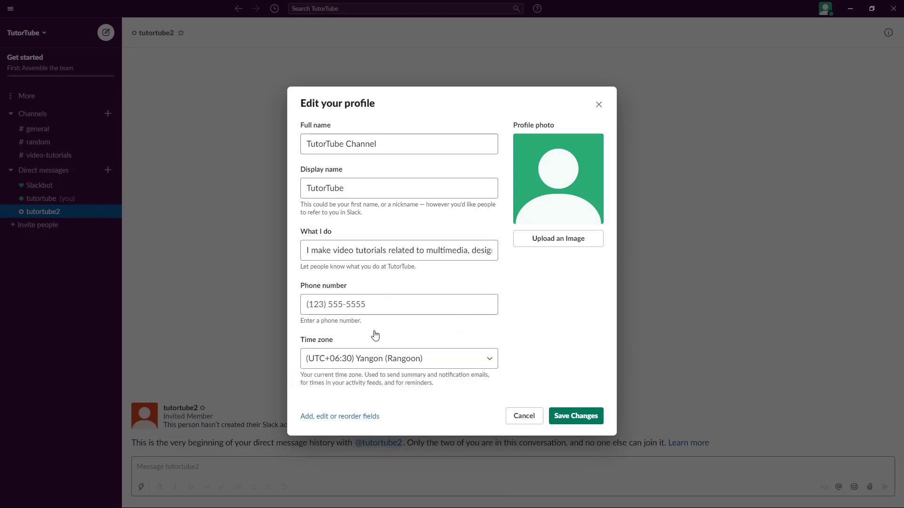
Upload maxresdefault.jpg from the Desktop as the profile photo with the crop centred on the logo, and save the profile changes
left_click(560, 240)
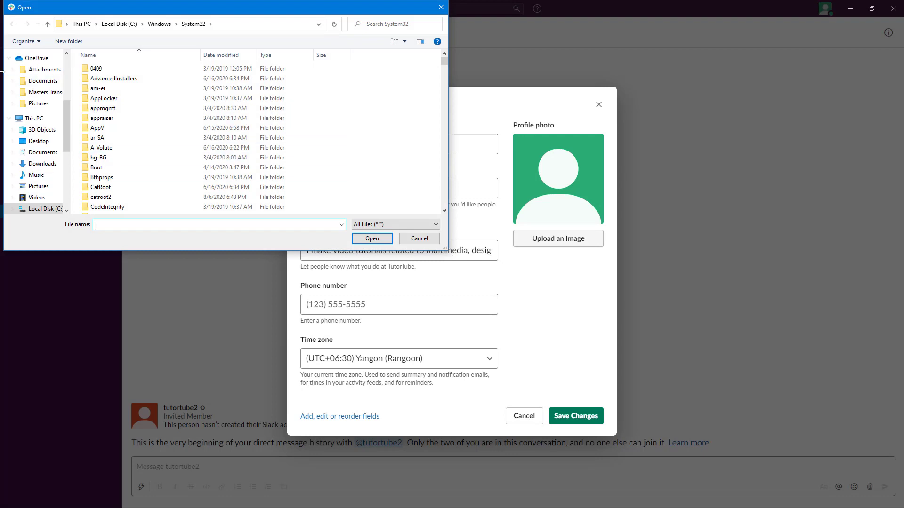
left_click(39, 141)
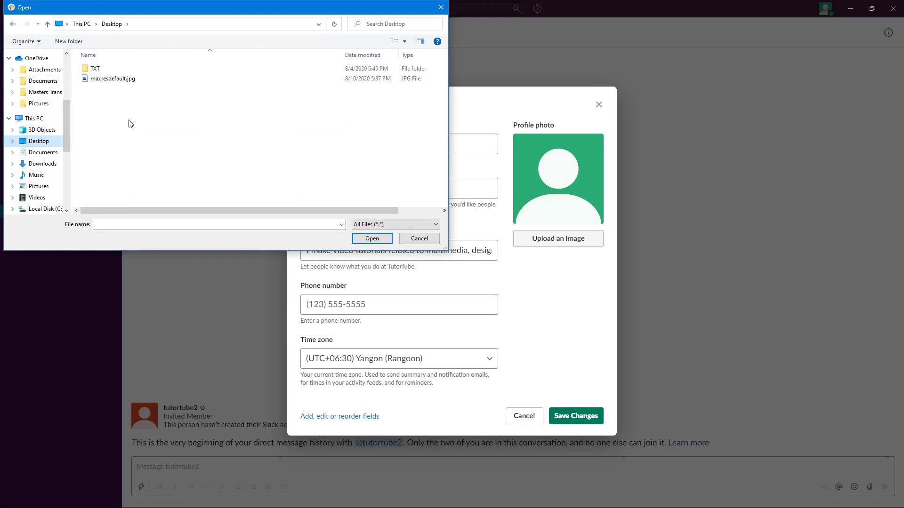
left_click(117, 80)
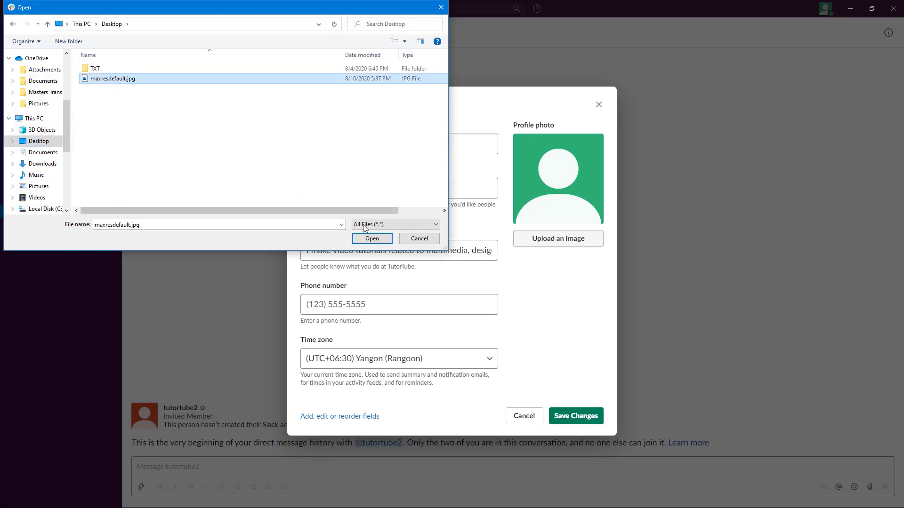
left_click(372, 238)
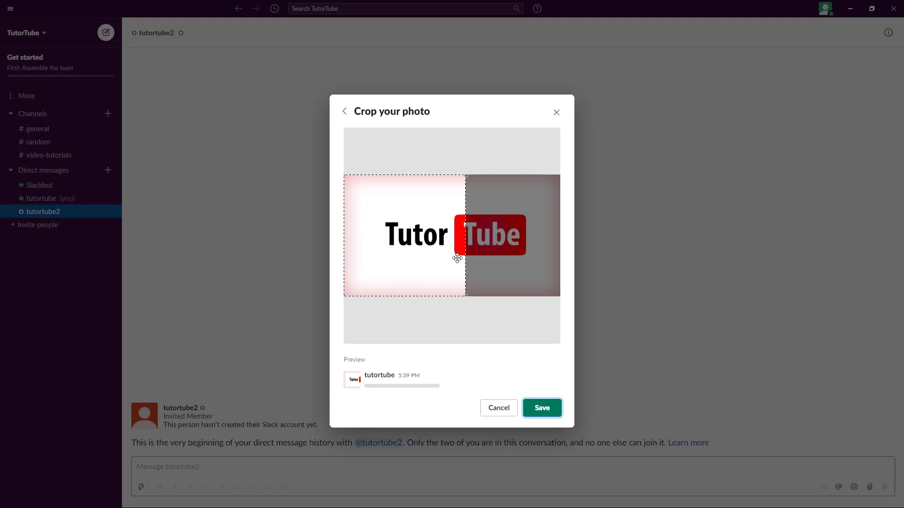
left_click_drag(456, 258, 499, 263)
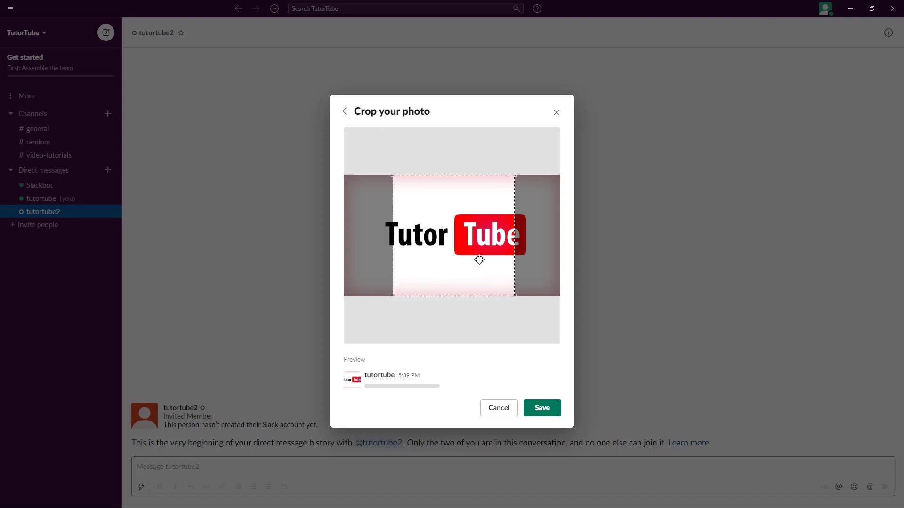
left_click_drag(477, 266, 477, 266)
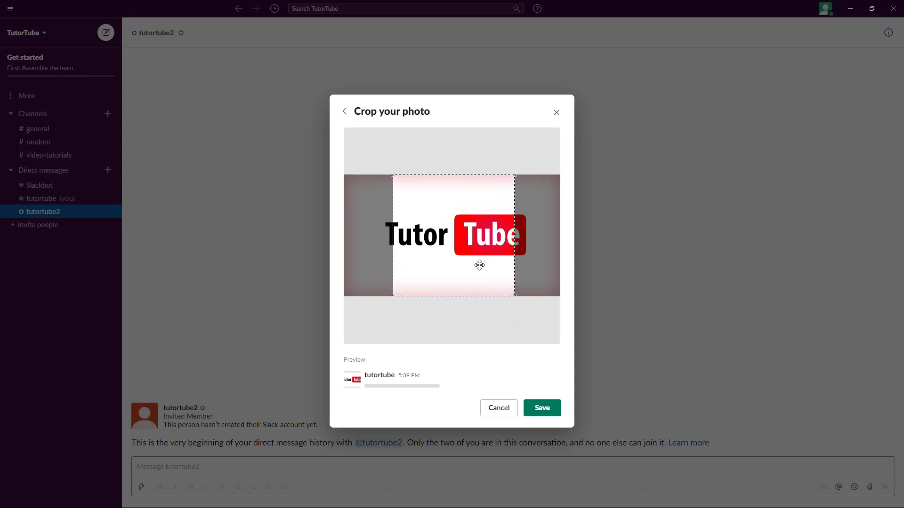
left_click(550, 410)
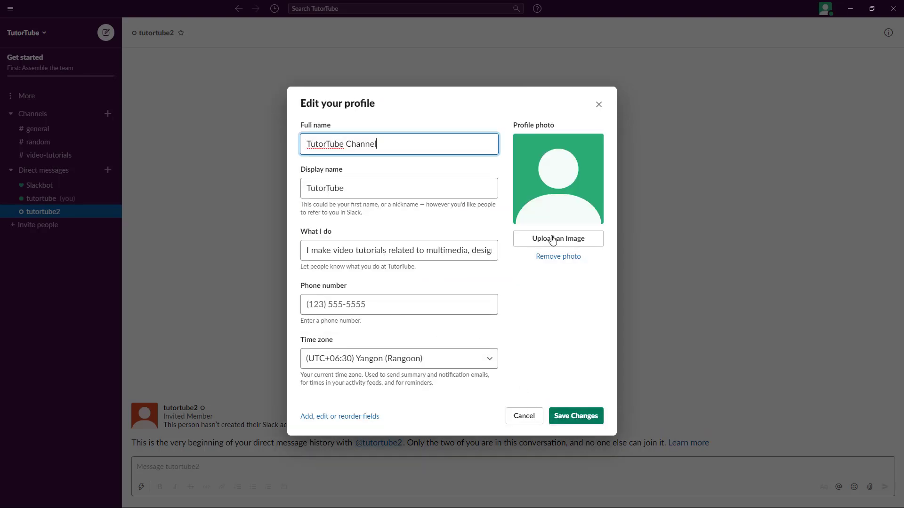
left_click(585, 416)
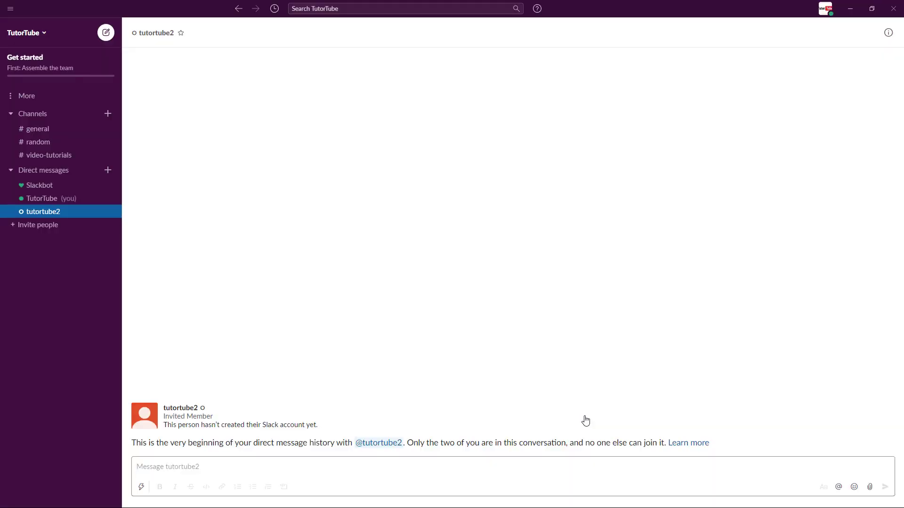
View your own profile and look through its additional options
left_click(824, 13)
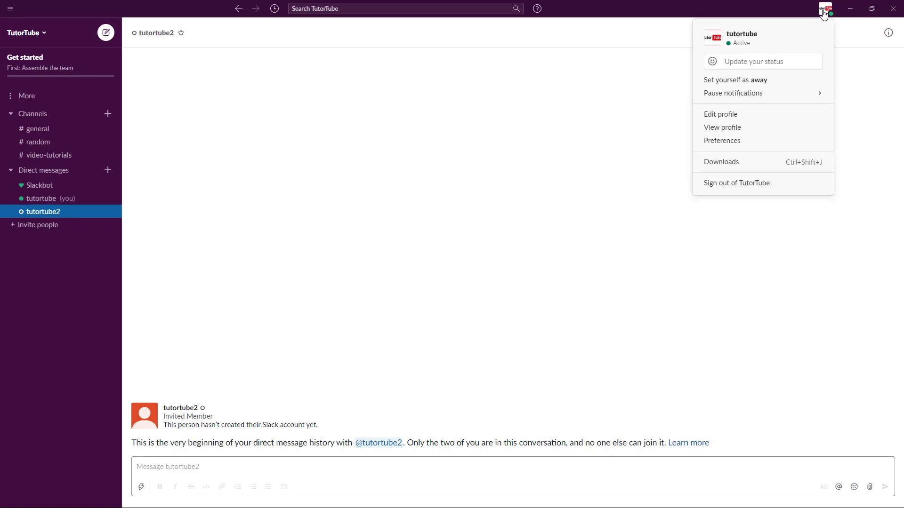
left_click(740, 130)
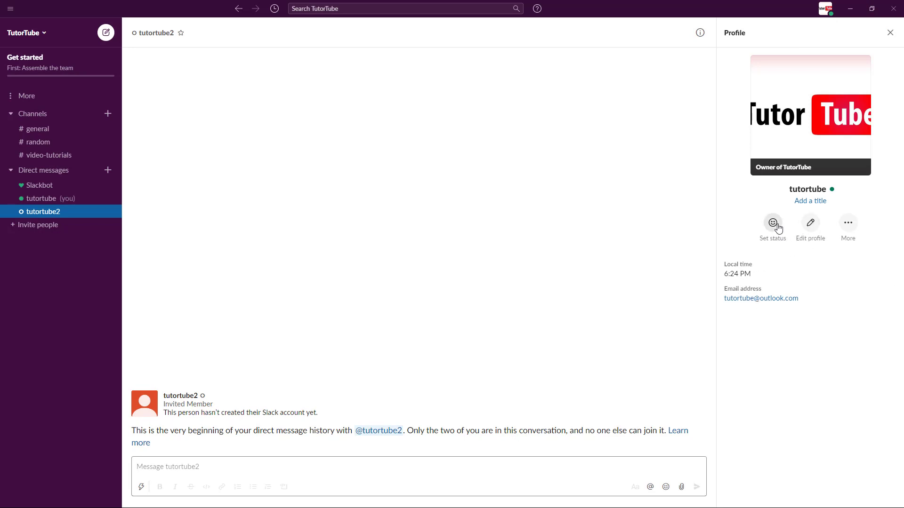
left_click(847, 223)
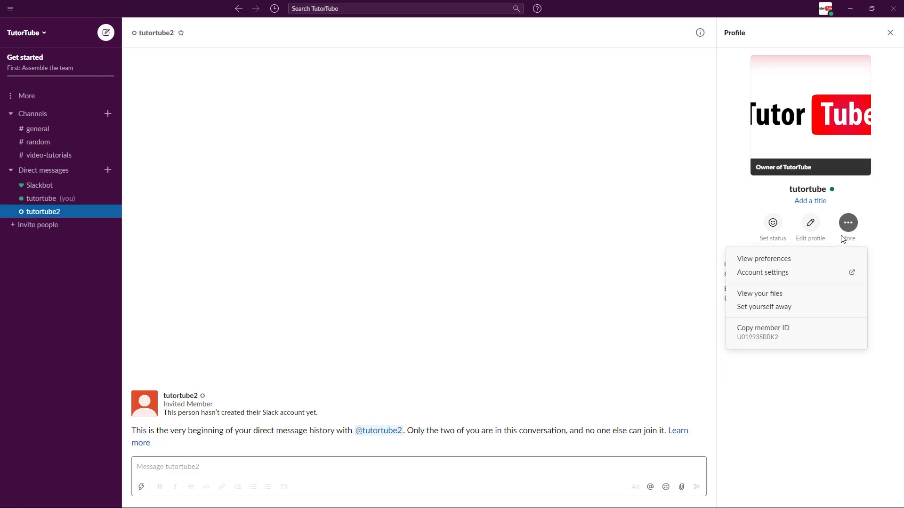
left_click(783, 389)
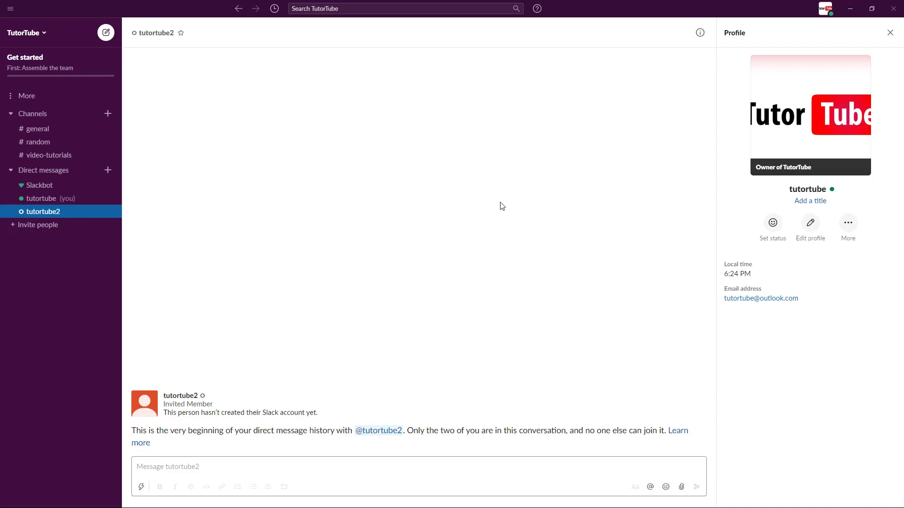
Add the title "Trainer" to the profile and save the changes
left_click(810, 202)
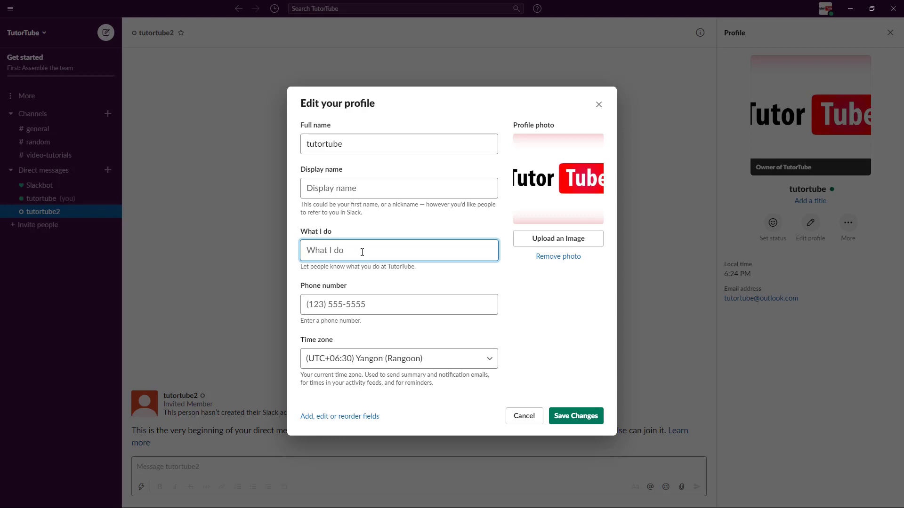
type("Trainer")
left_click(592, 420)
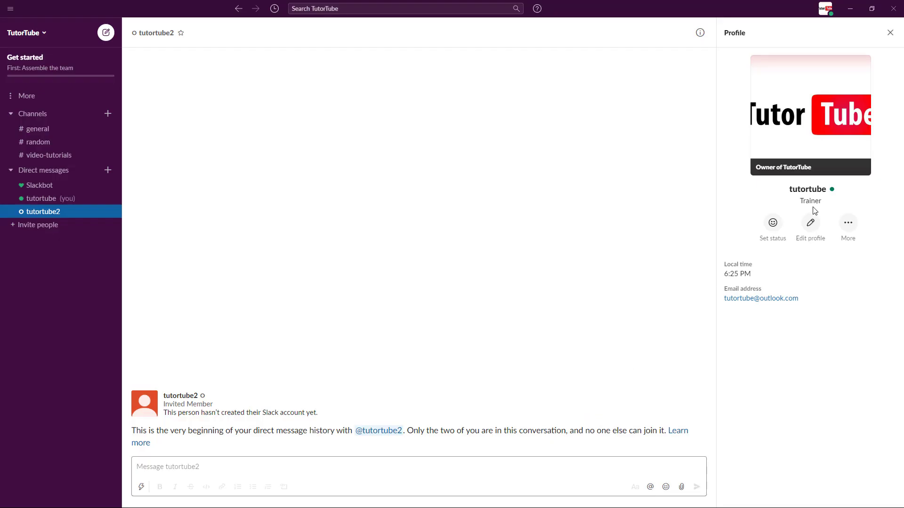
Examine the status suggestions, the profile editing form and the profile's additional options, closing each one
left_click(774, 225)
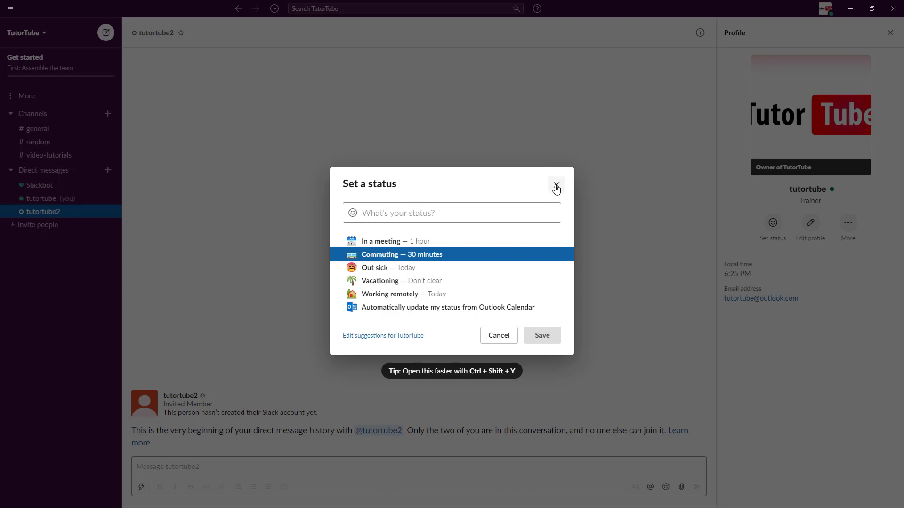
left_click(556, 186)
left_click(810, 226)
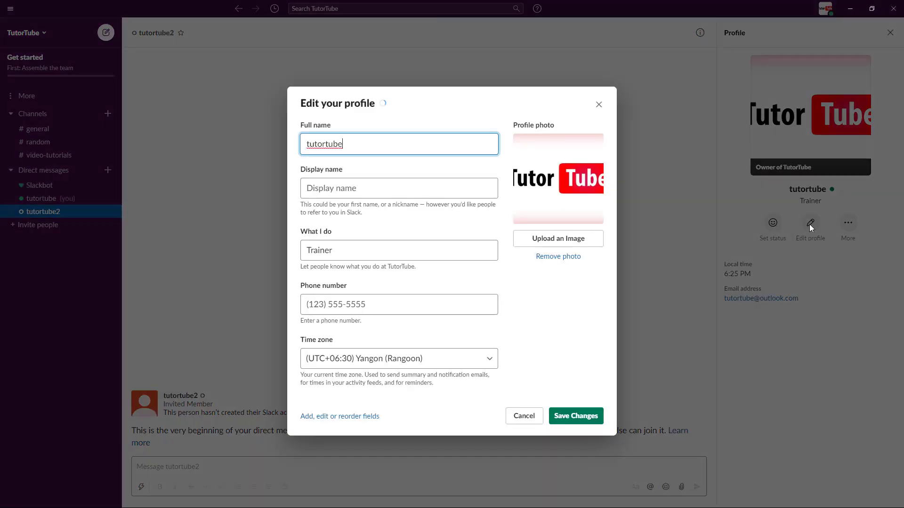
left_click(599, 105)
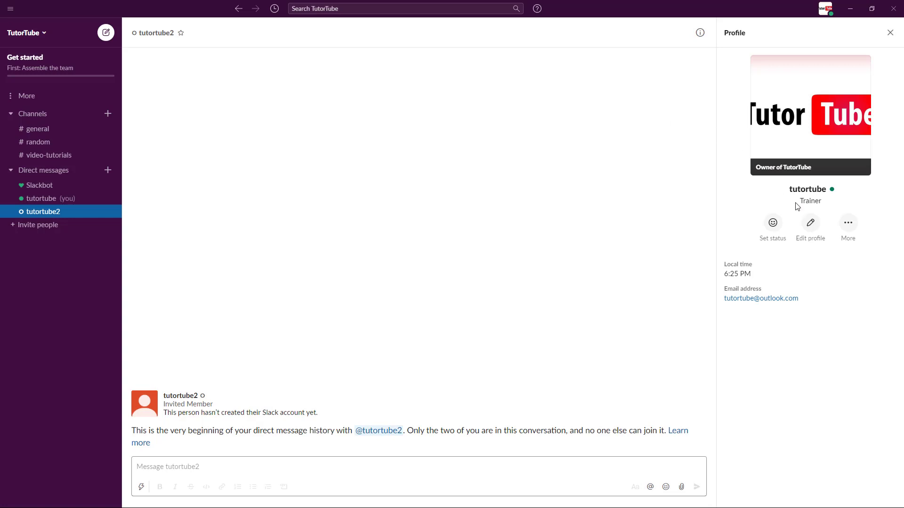
left_click(847, 224)
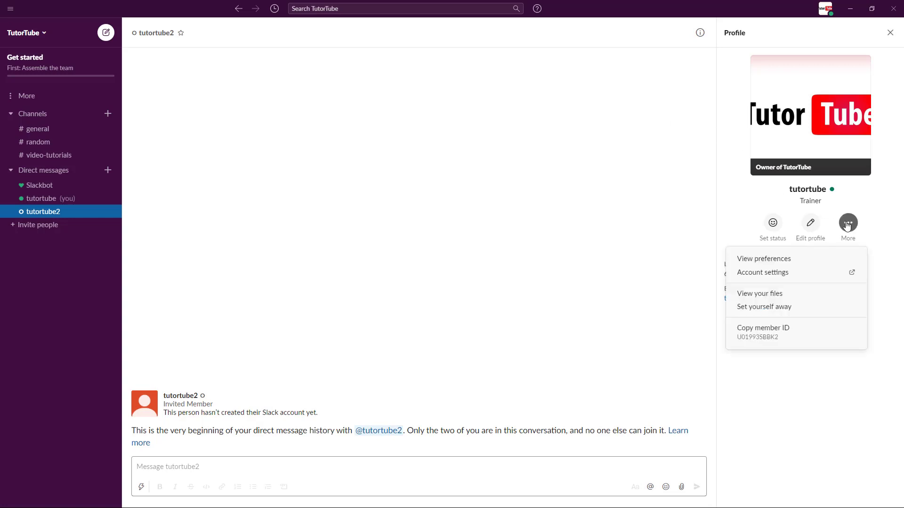
left_click(818, 405)
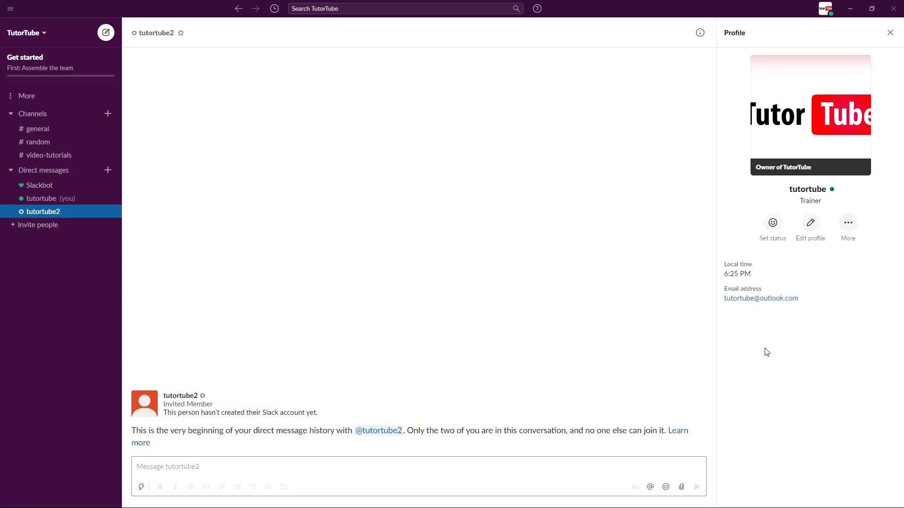